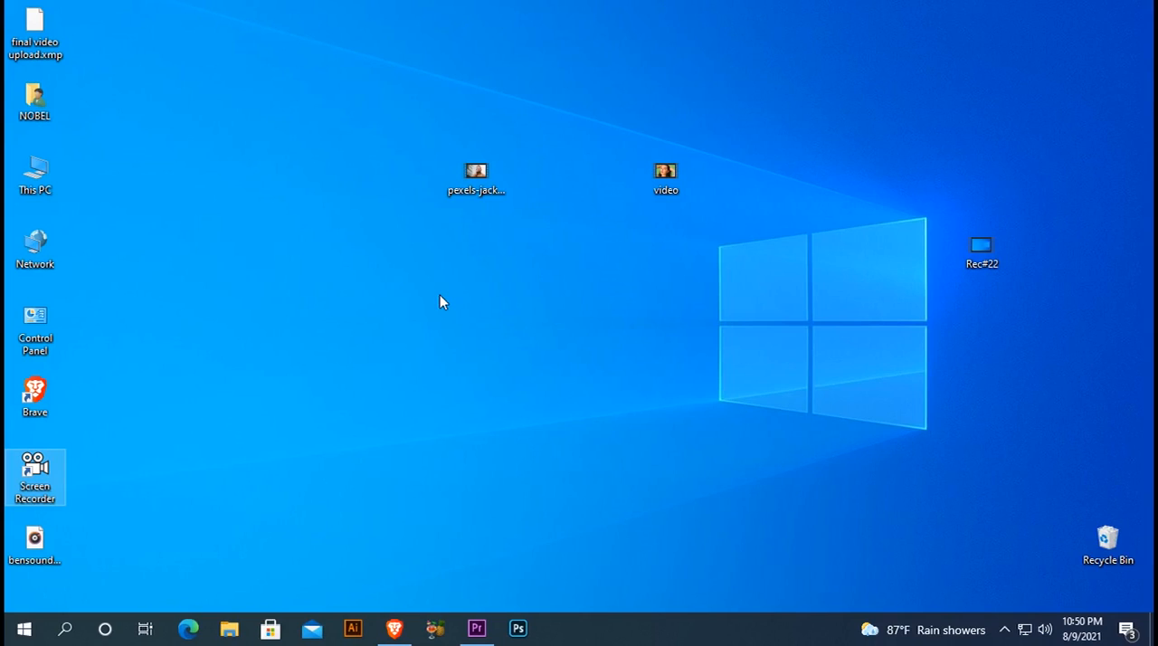
Step: Switch to Premiere Pro and create a sequence from the pexels-jack-sparrow clip in the project
left_click(477, 627)
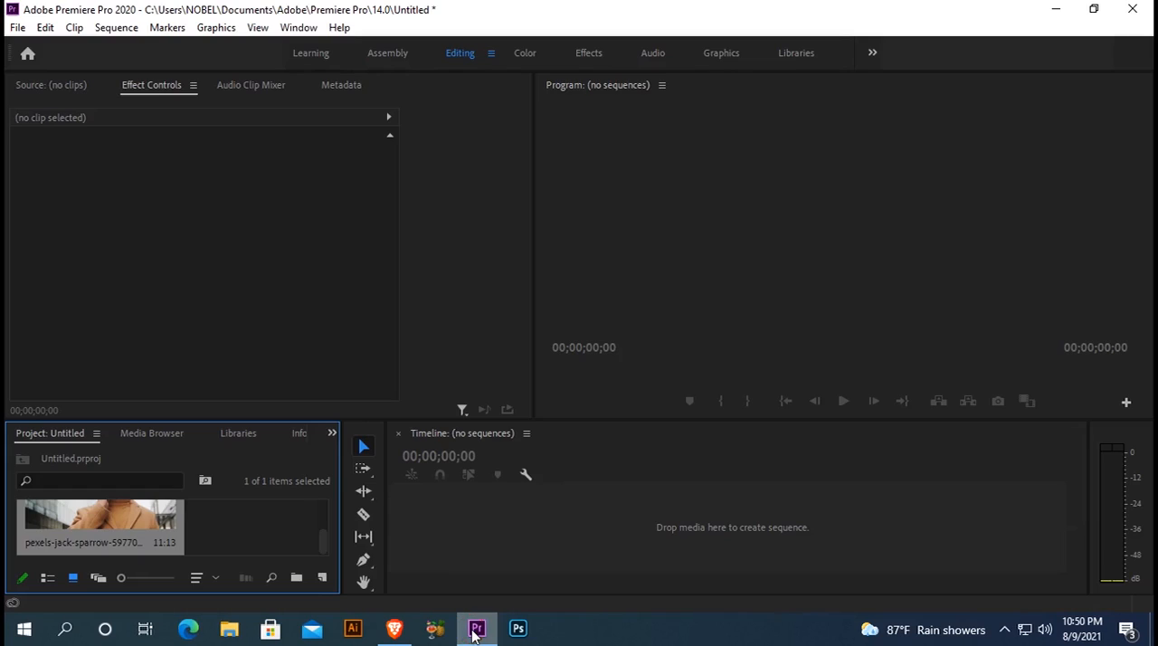
left_click_drag(95, 515, 412, 511)
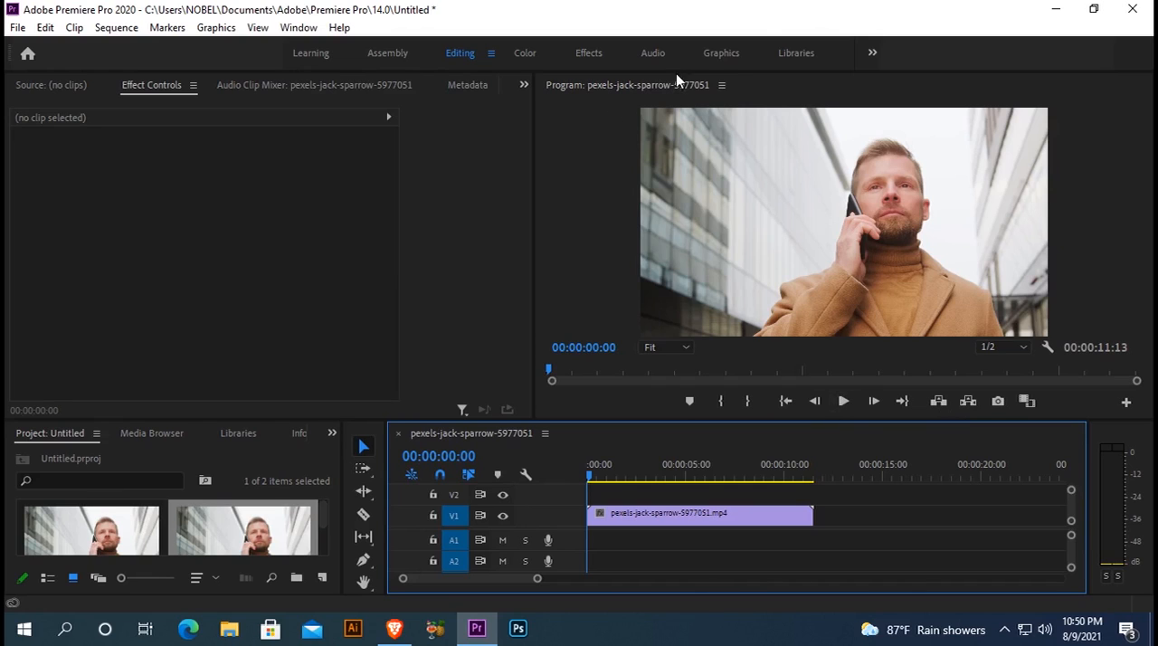
Step: Find the Gaussian Blur video effect by searching "gau" and apply it to the pexels-jack-sparrow clip on V1
left_click(596, 54)
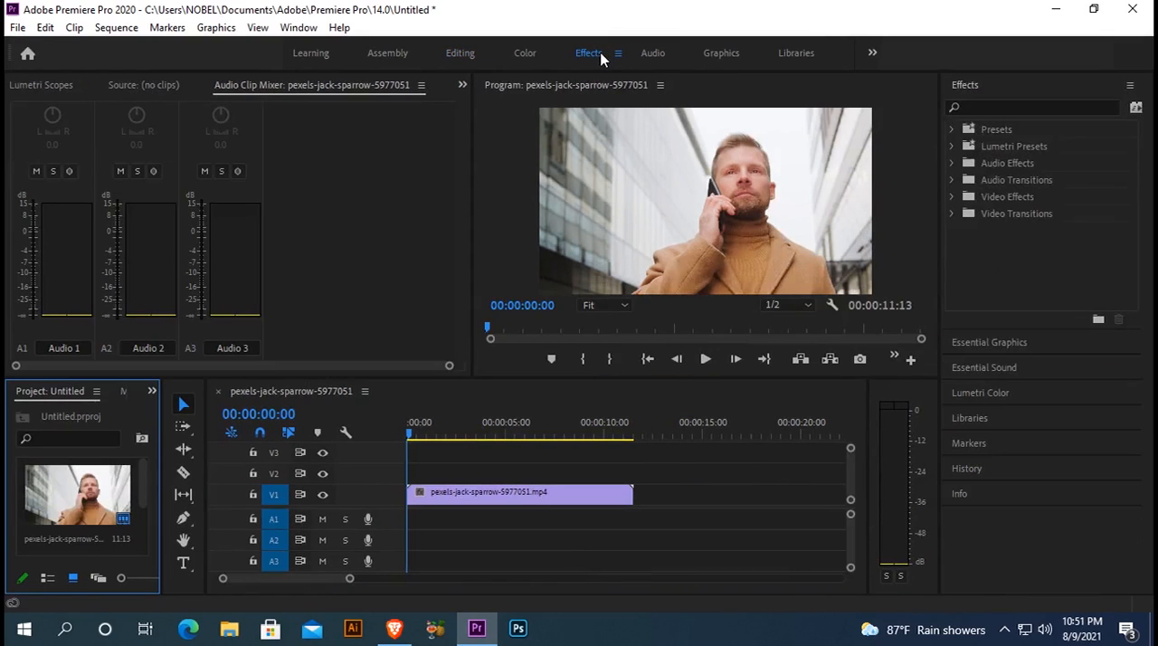
left_click(985, 105)
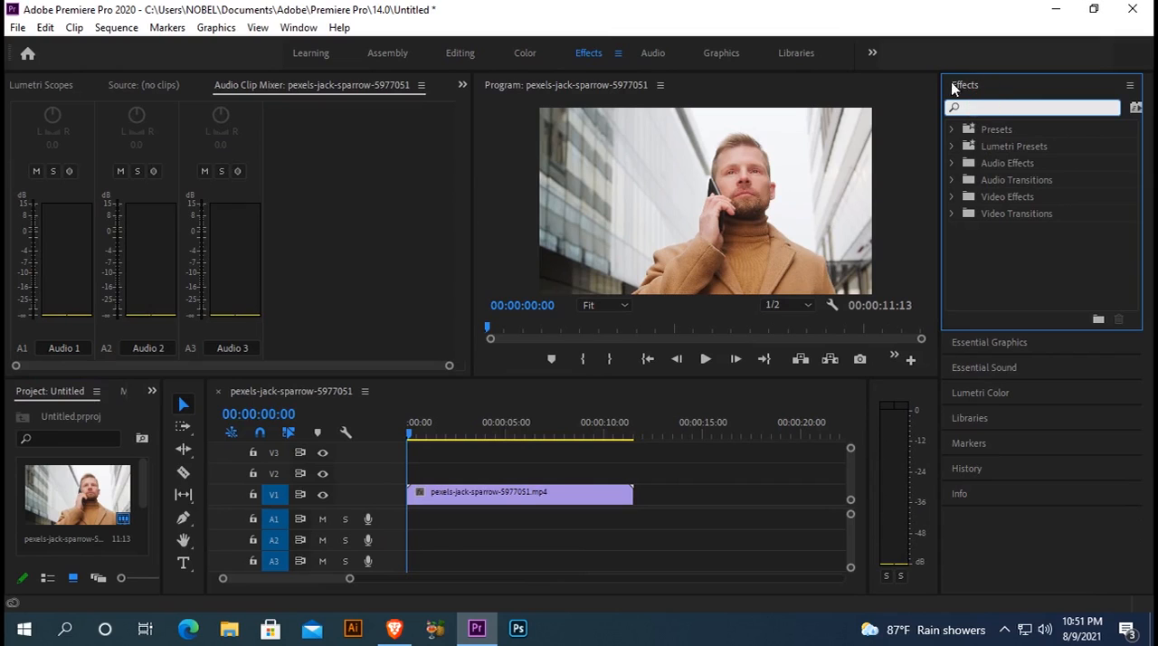
type("gau")
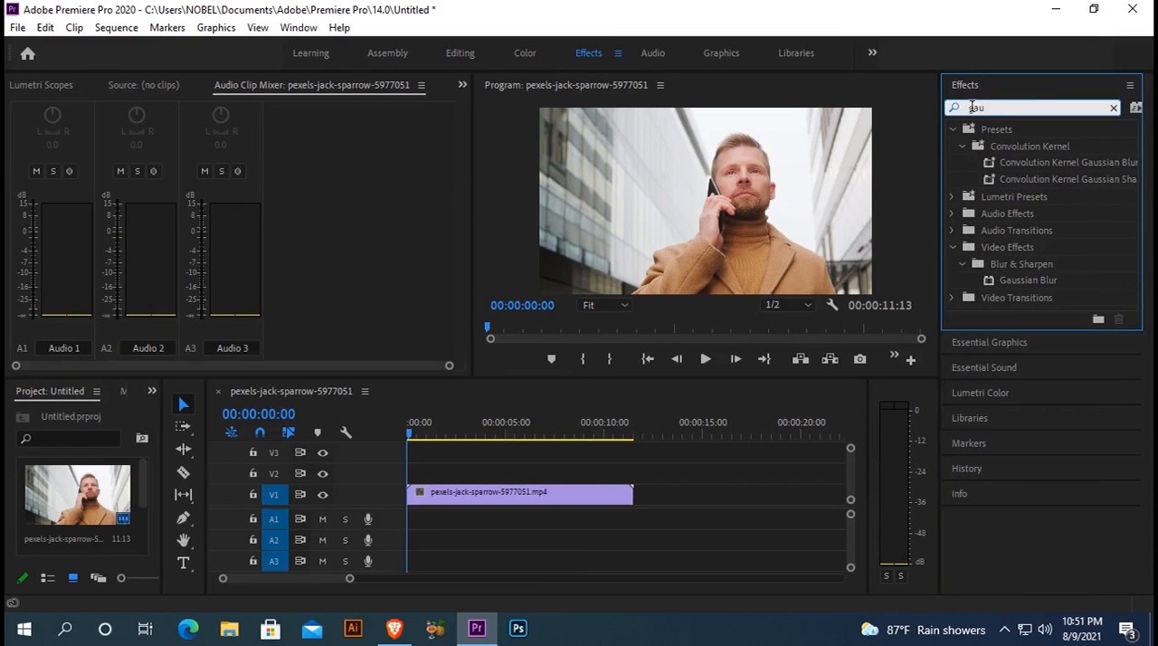
left_click(1025, 281)
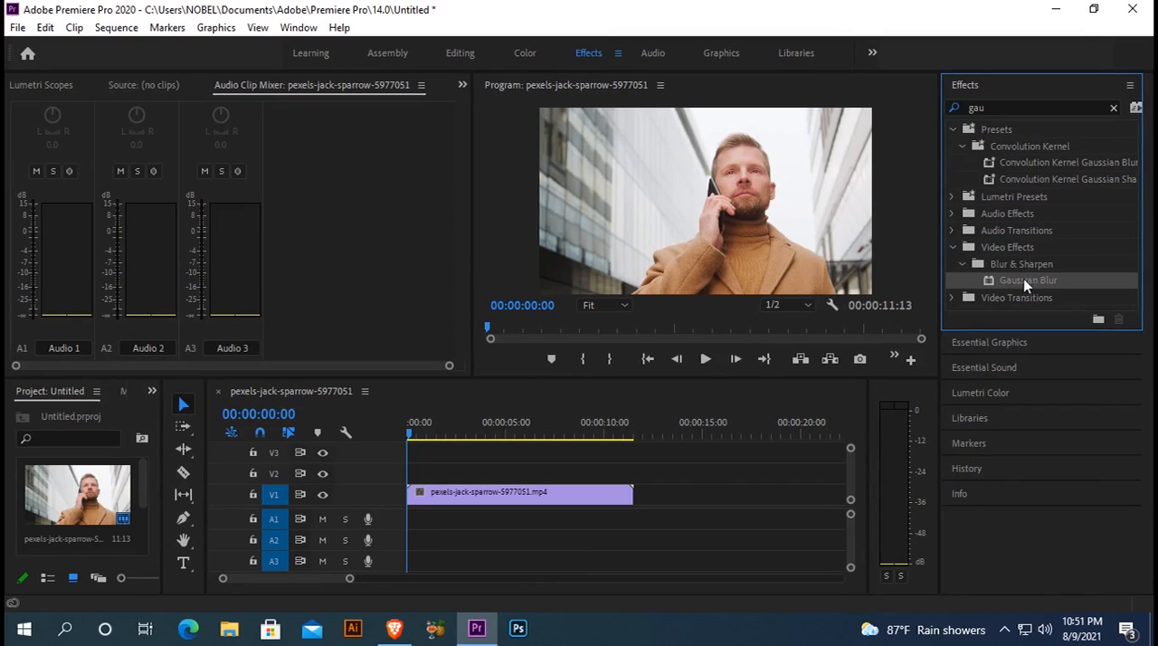
left_click_drag(1027, 280, 424, 496)
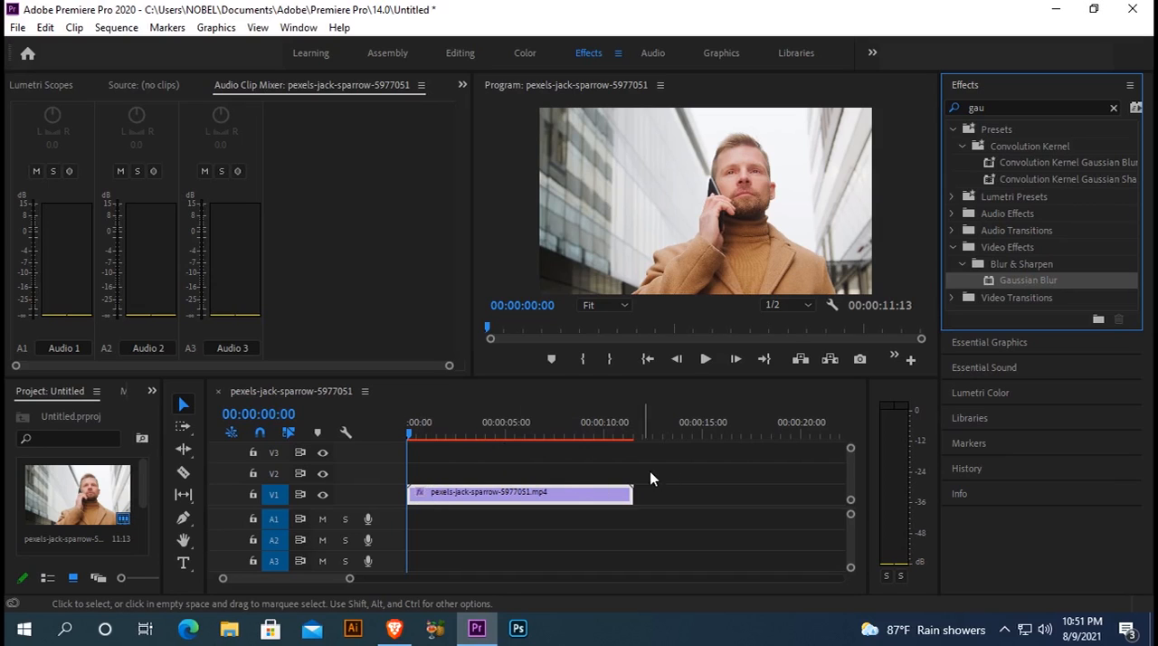
Step: Start a free-draw bezier mask on Gaussian Blur, tracing from the coat's lower-left edge up along the arm and phone to the man's hair
left_click(458, 56)
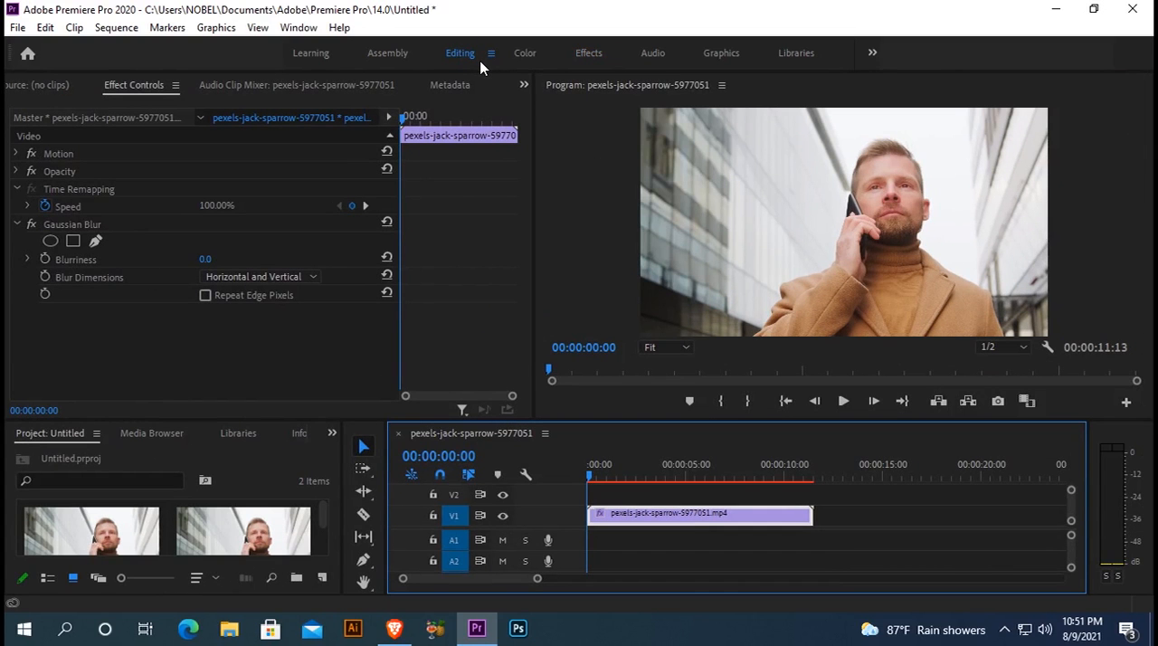
left_click(96, 241)
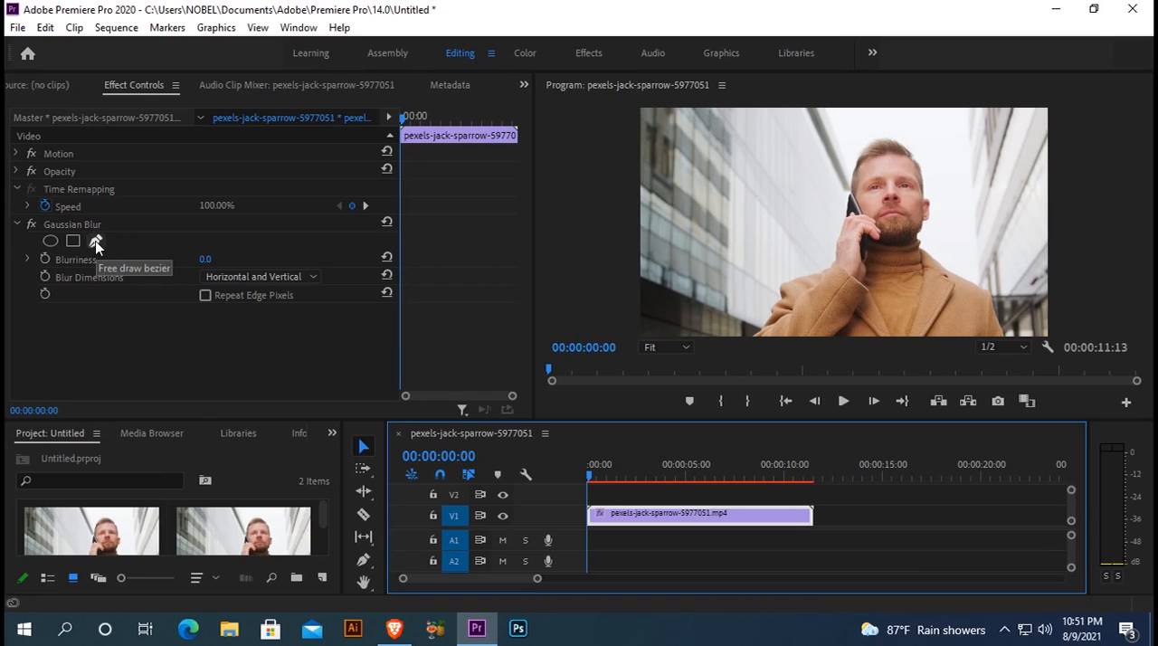
left_click(96, 243)
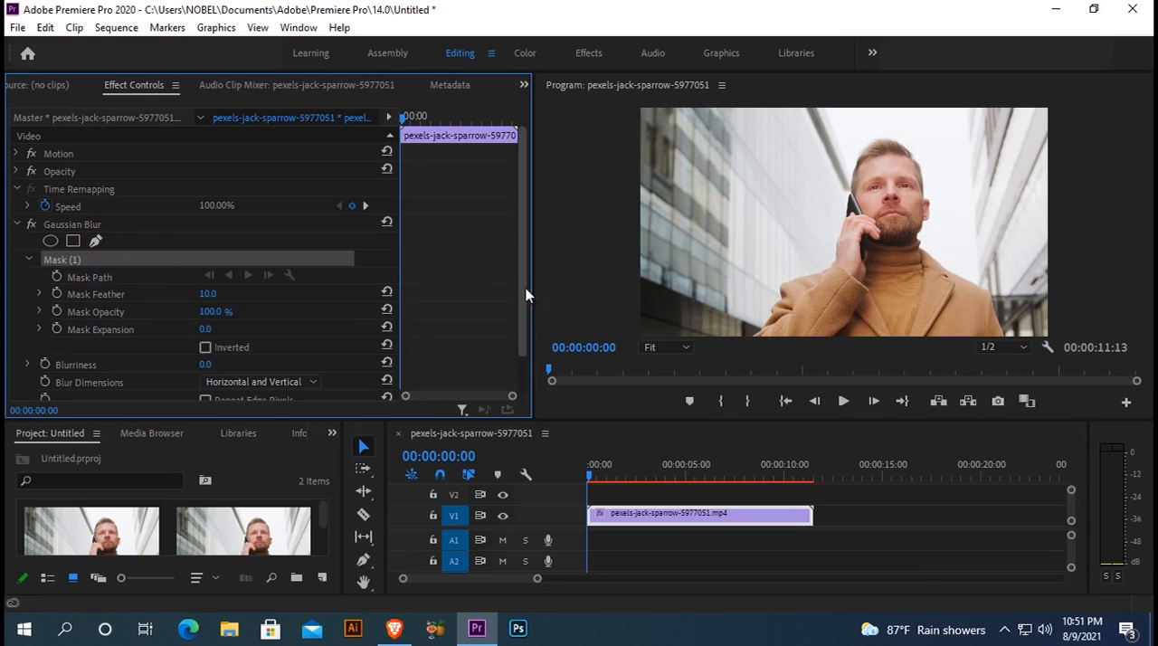
left_click(756, 335)
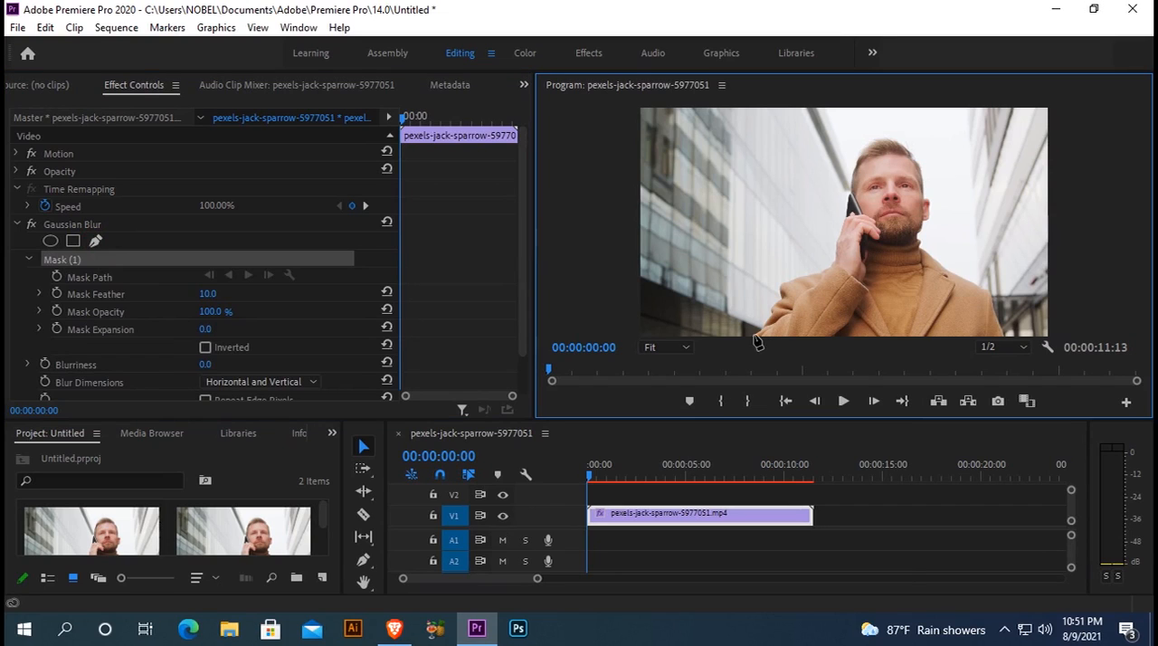
left_click(769, 322)
left_click(770, 311)
left_click(777, 293)
left_click(798, 277)
left_click(826, 271)
left_click(839, 235)
left_click(844, 208)
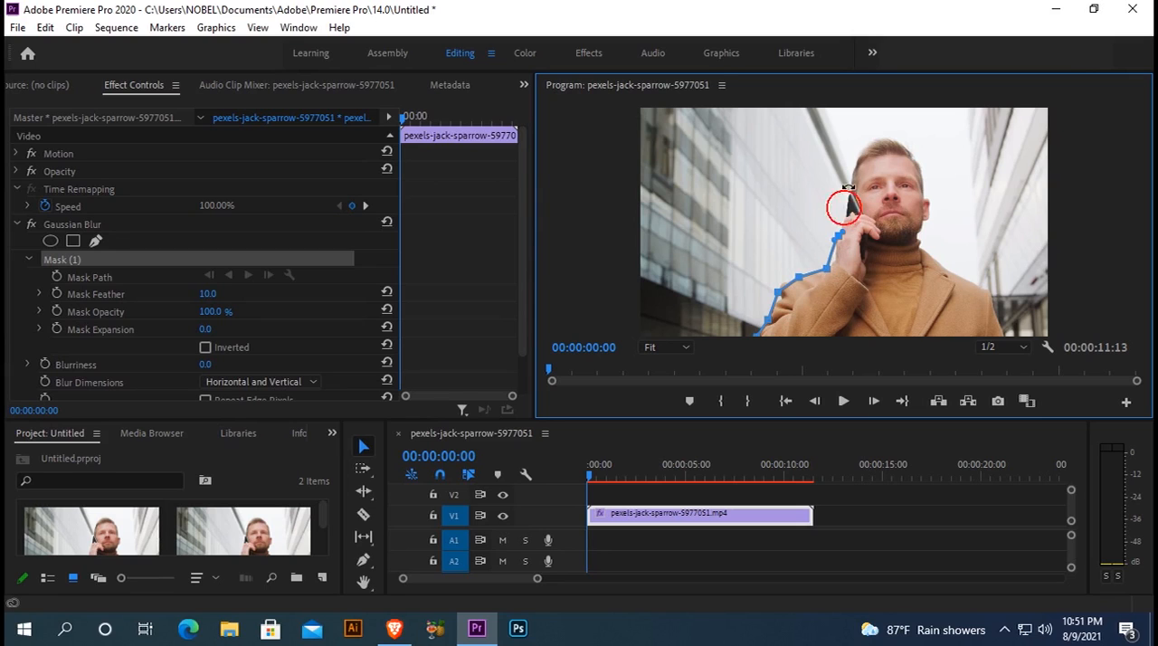
left_click(851, 184)
left_click(862, 147)
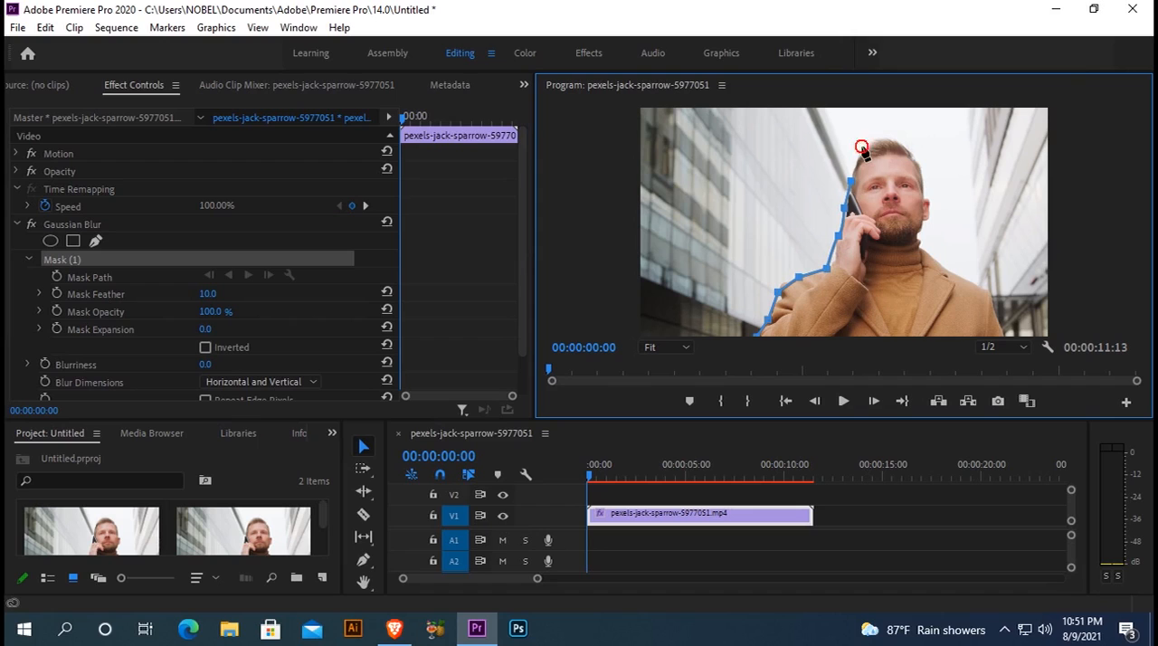
Step: Continue the mask outline over the head and down the right side of the face, neck and shoulder, and close it at its starting point
left_click_drag(871, 141, 876, 135)
left_click_drag(906, 148, 912, 154)
left_click(920, 174)
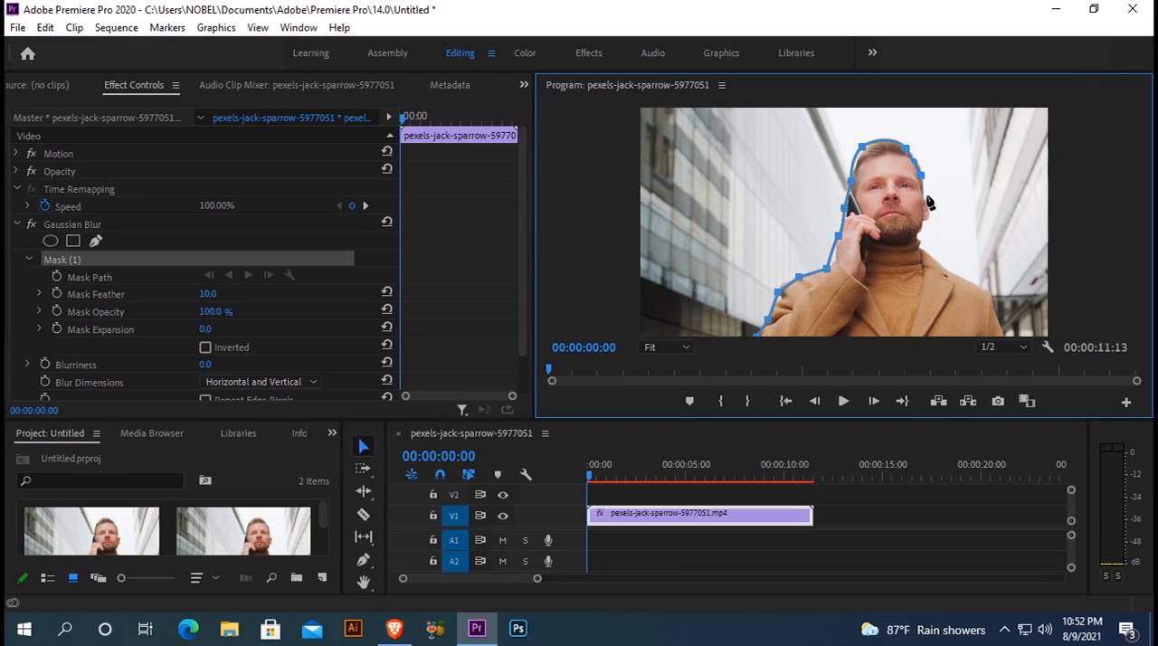
left_click(923, 198)
left_click(924, 224)
left_click(934, 260)
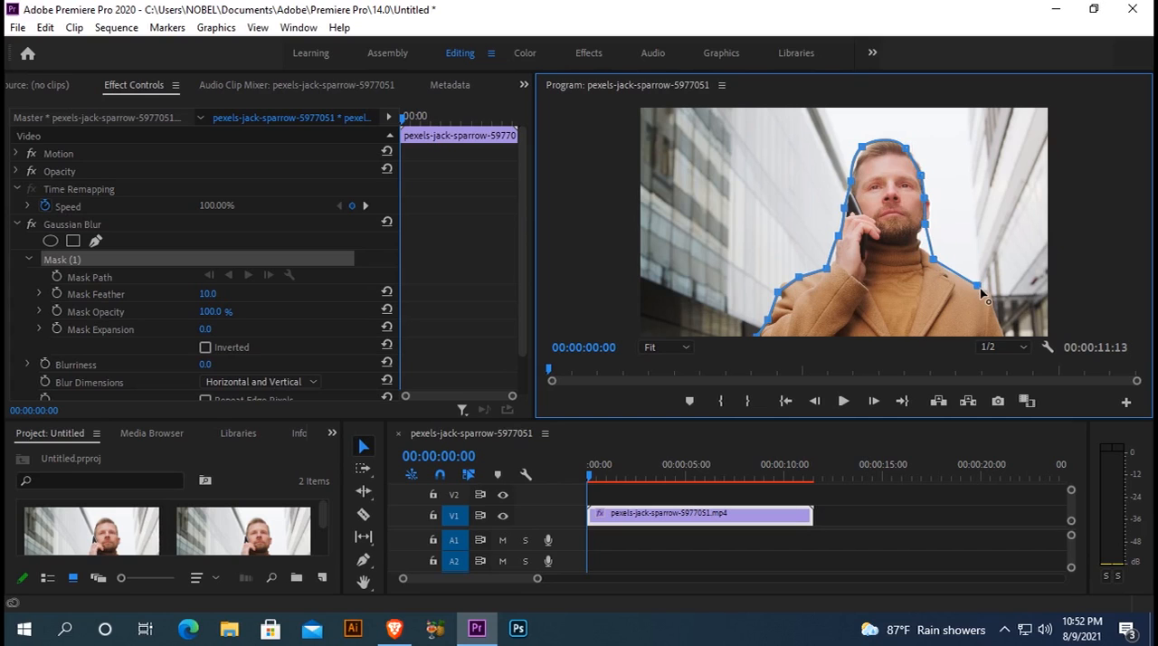
key("ctrl+z")
left_click_drag(927, 251, 947, 264)
left_click(981, 290)
left_click(1000, 323)
left_click(758, 335)
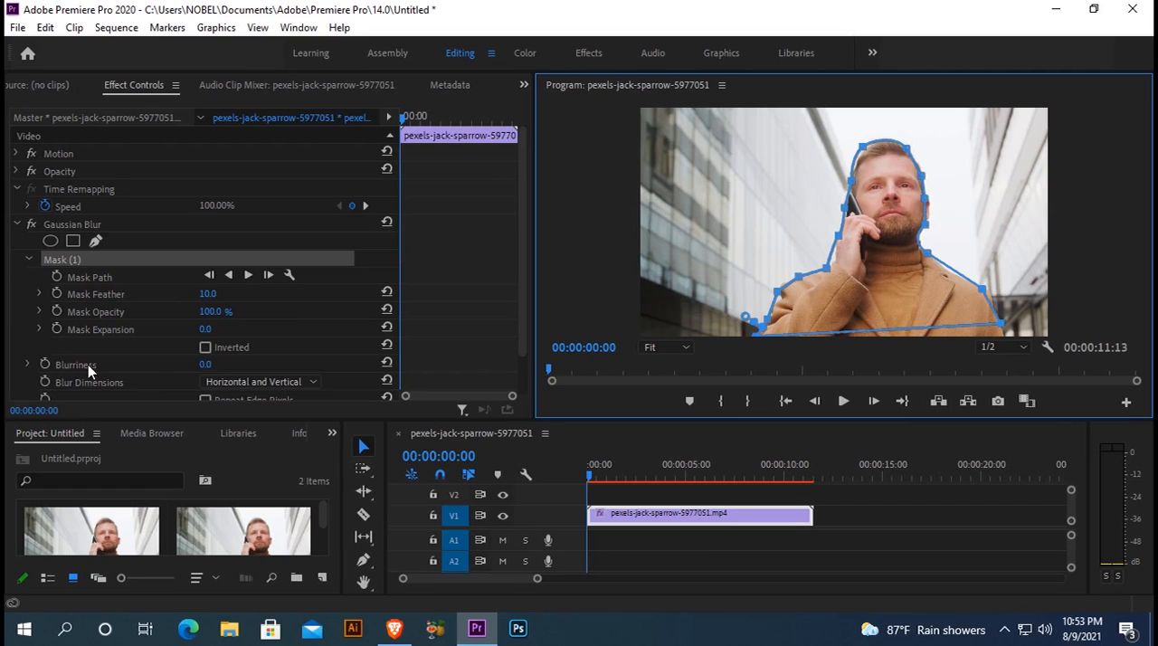
Step: Set the Gaussian Blur's Blurriness to 39
left_click(208, 366)
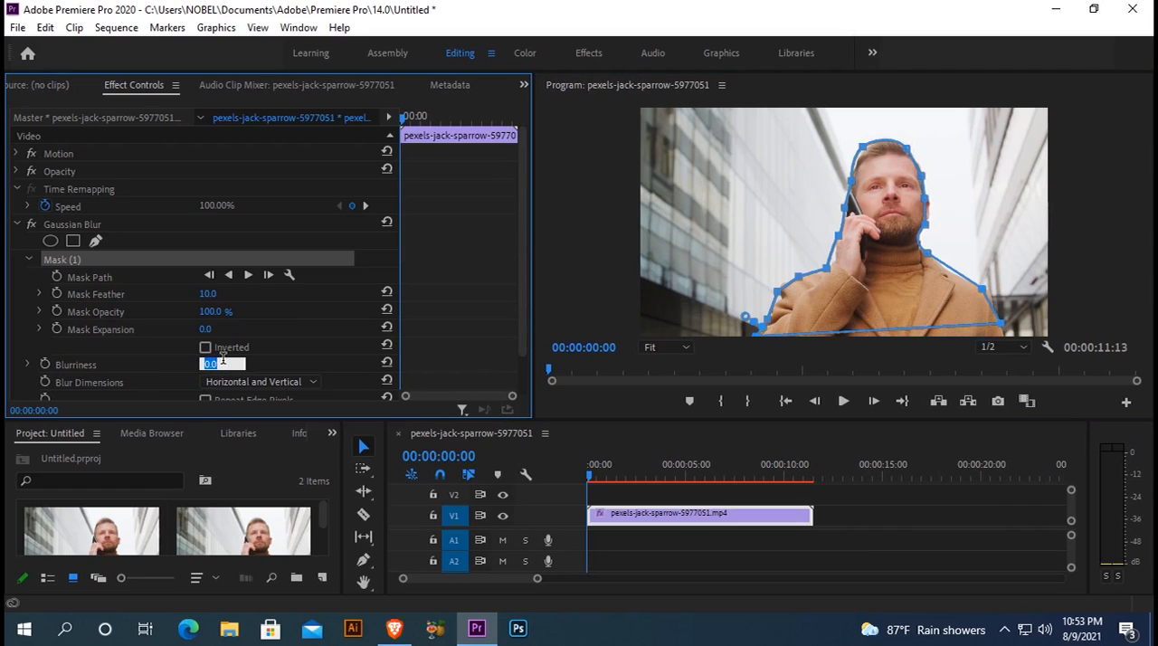
type("39")
left_click(674, 281)
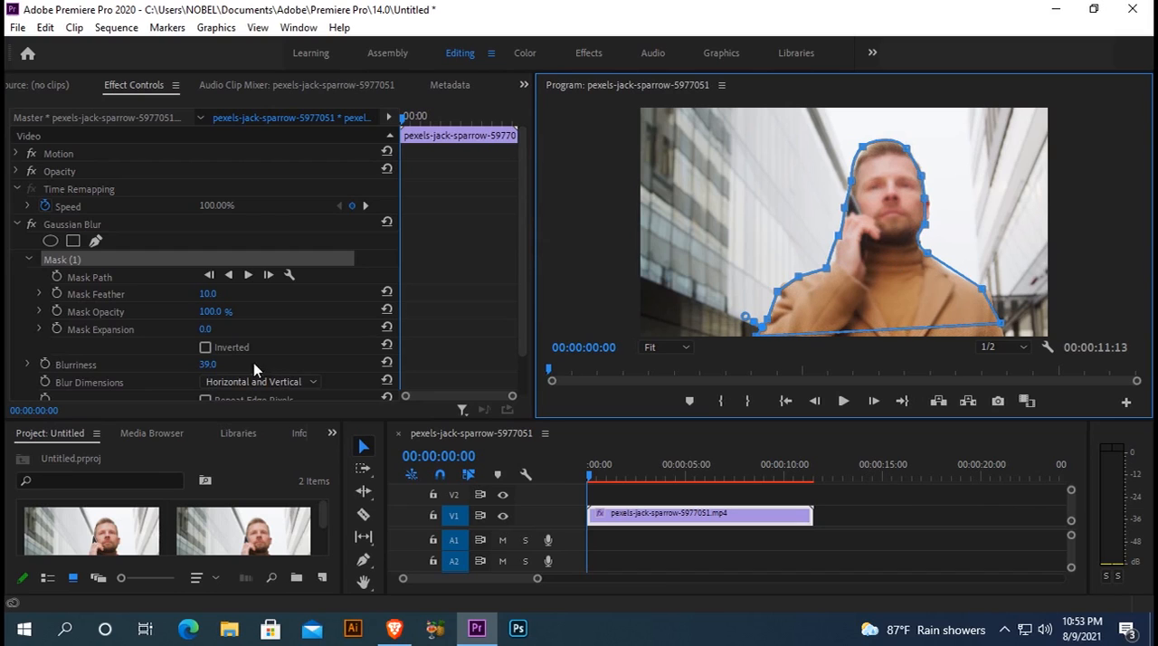
Step: Invert the Gaussian Blur mask so the blur affects the background, and set Mask Feather to 25
left_click(206, 348)
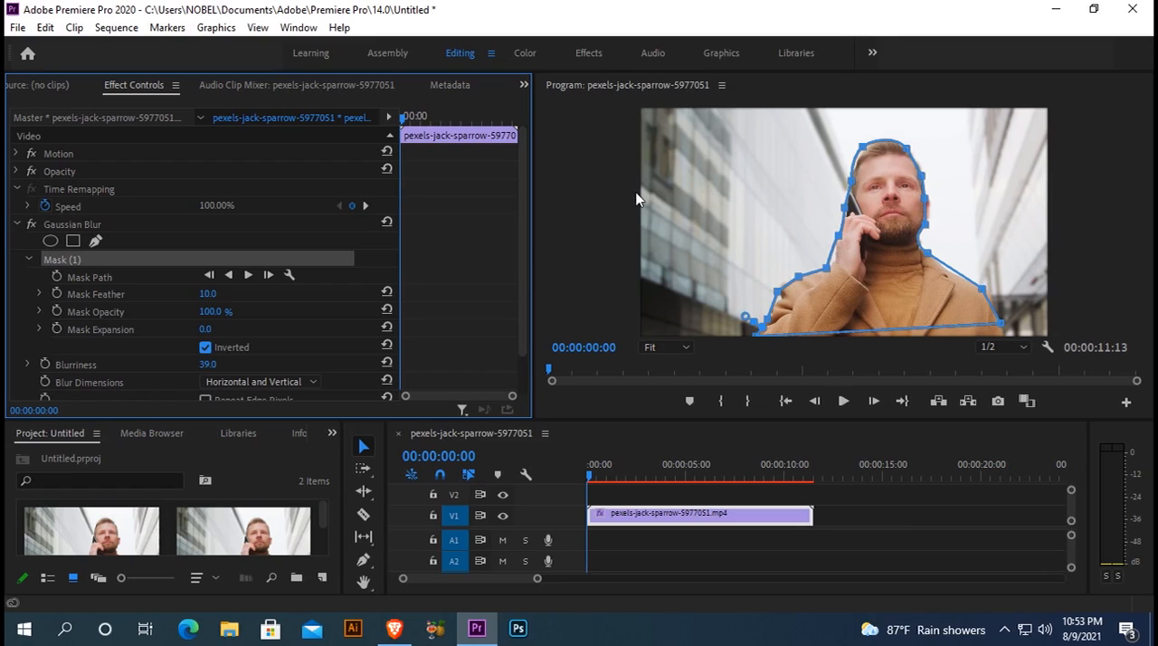
left_click(204, 347)
left_click(210, 293)
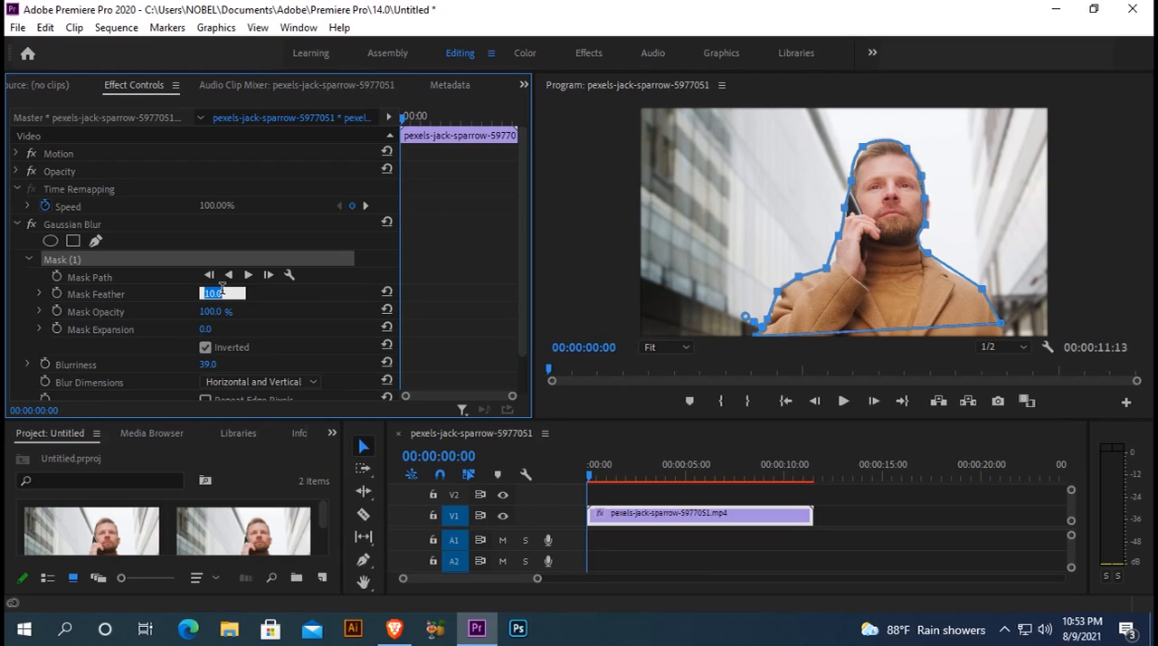
type("25")
Step: Play and scrub through the sequence to check how the mask fits the moving man
left_click(842, 401)
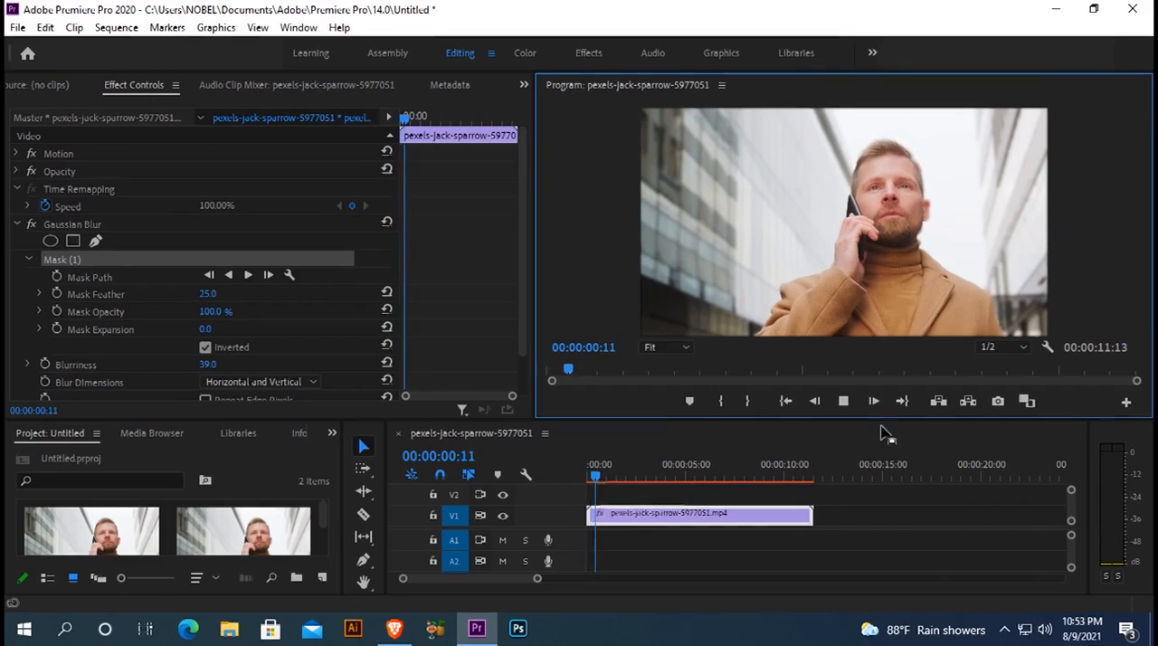
left_click(844, 401)
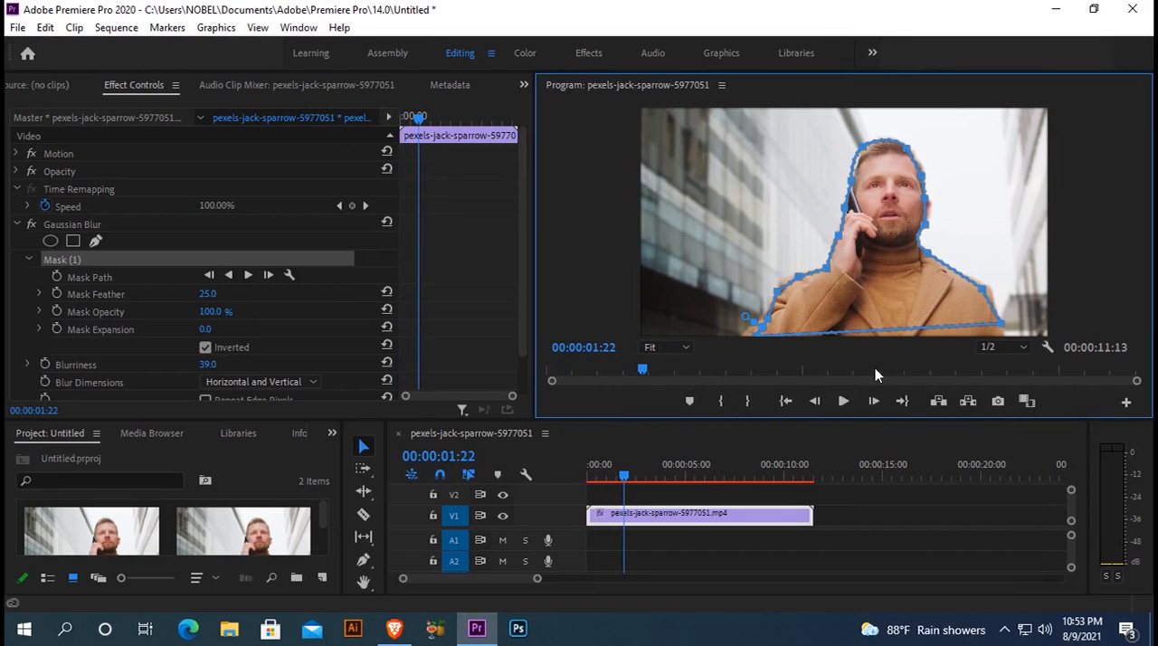
left_click(844, 402)
left_click(633, 476)
left_click_drag(633, 481, 667, 479)
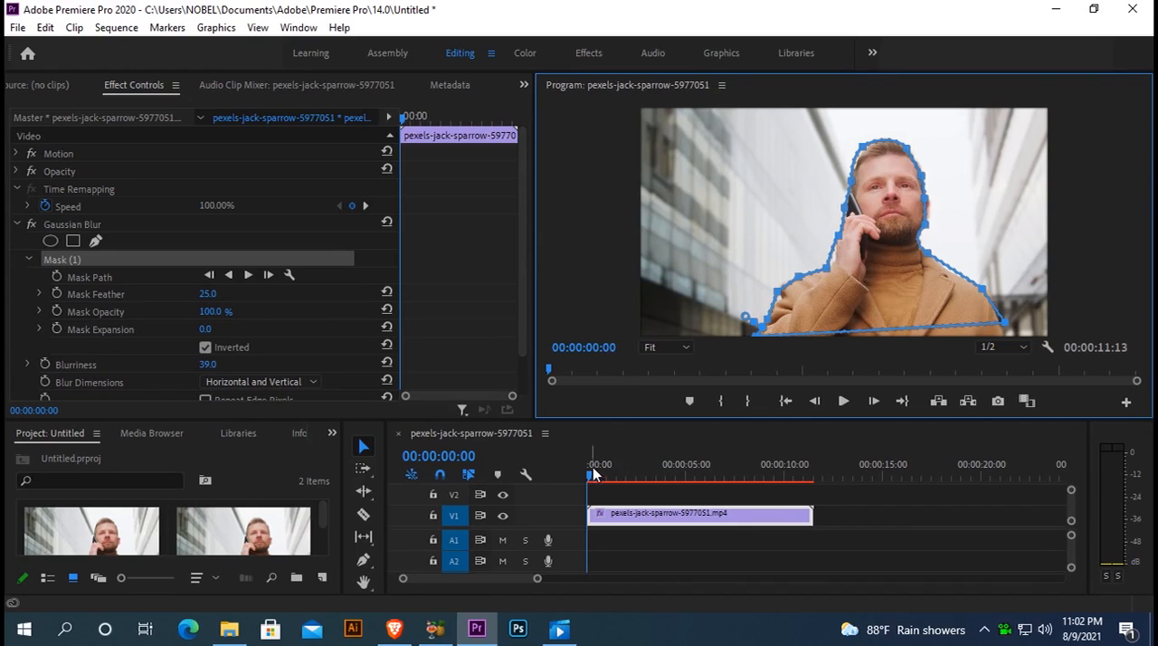
Step: At 00:00:07:23, reshape the mask's left edge to follow the man's raised arm, phone, face and hair
left_click_drag(589, 477, 743, 477)
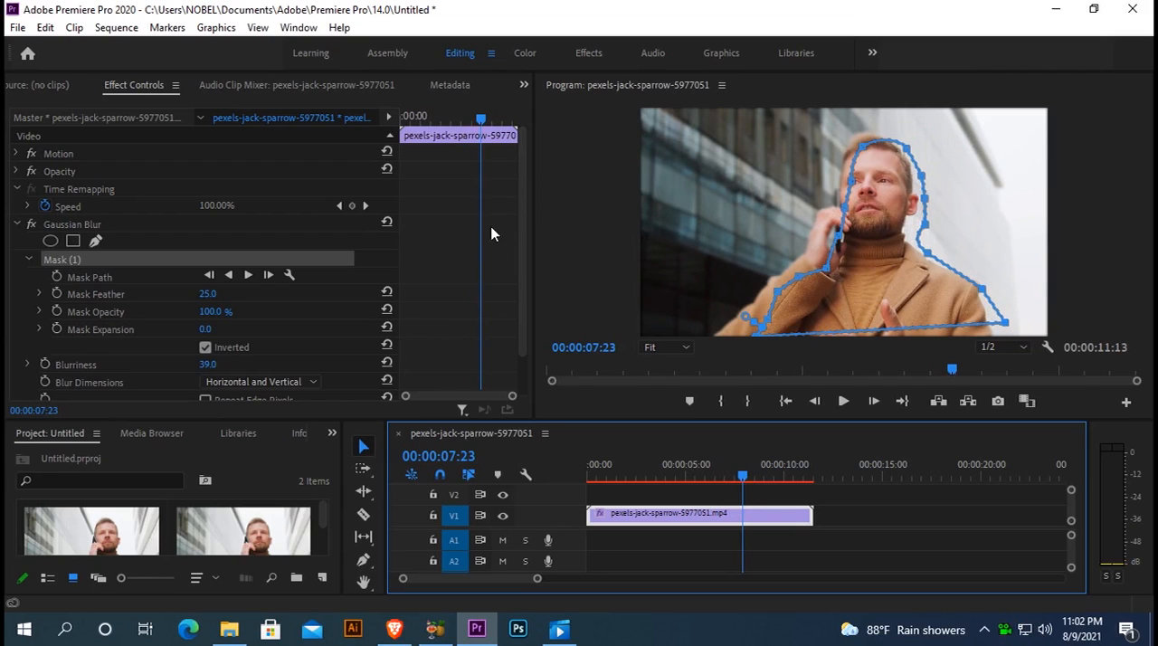
left_click(827, 275)
left_click_drag(800, 256, 832, 236)
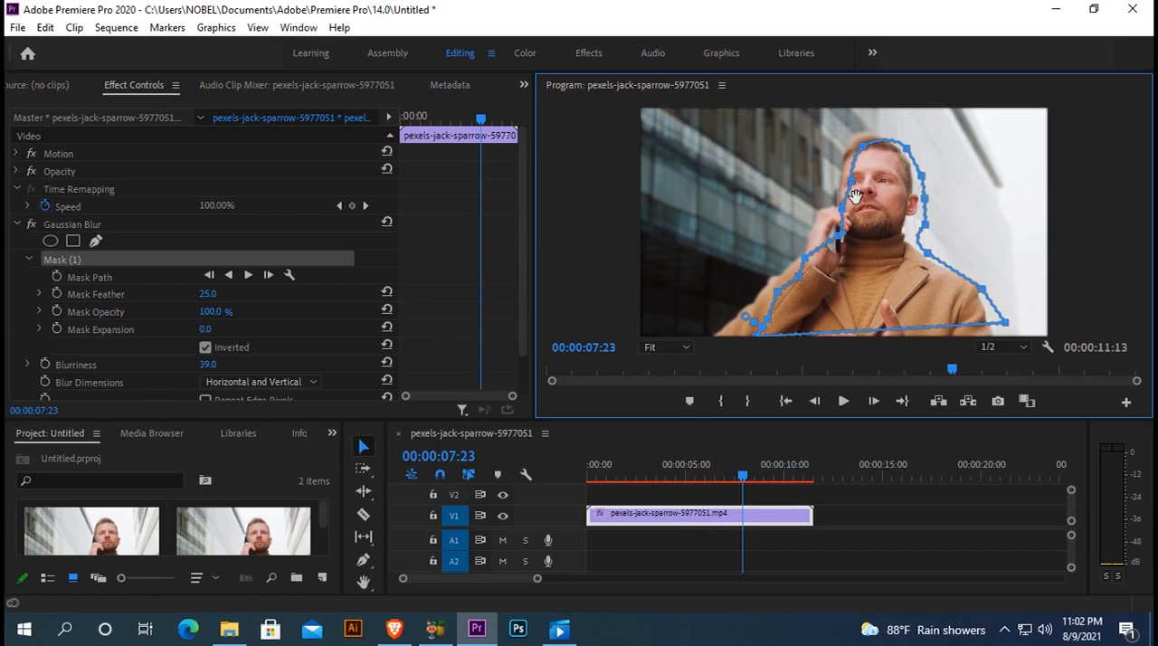
left_click_drag(852, 182, 843, 178)
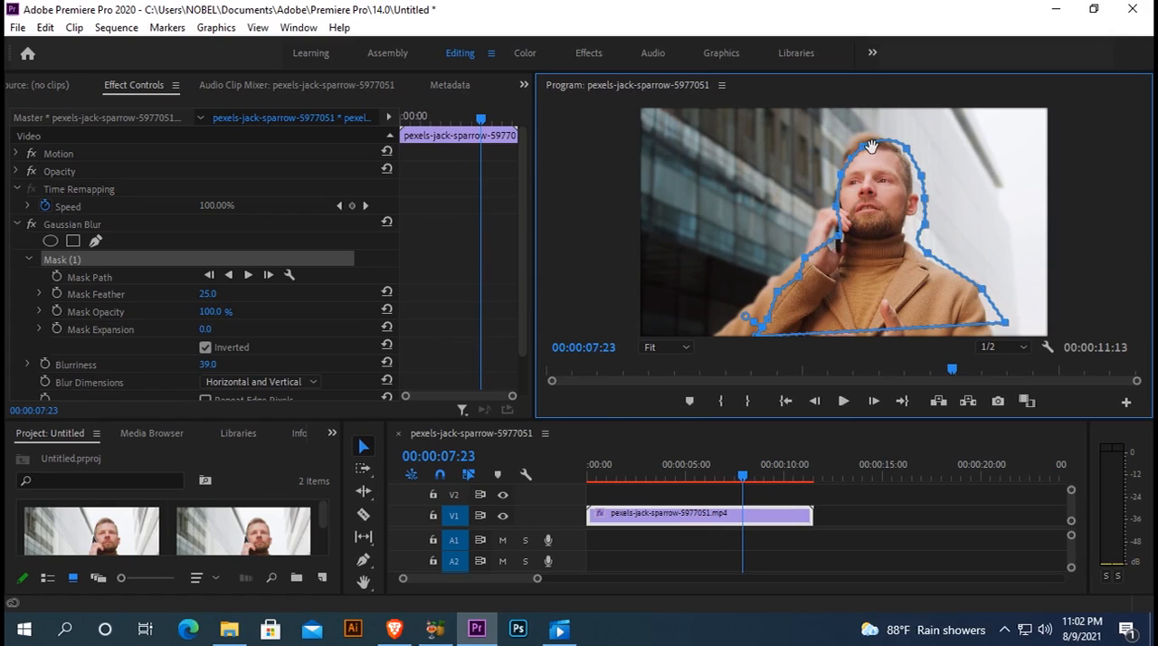
left_click(864, 148)
left_click_drag(864, 147, 848, 145)
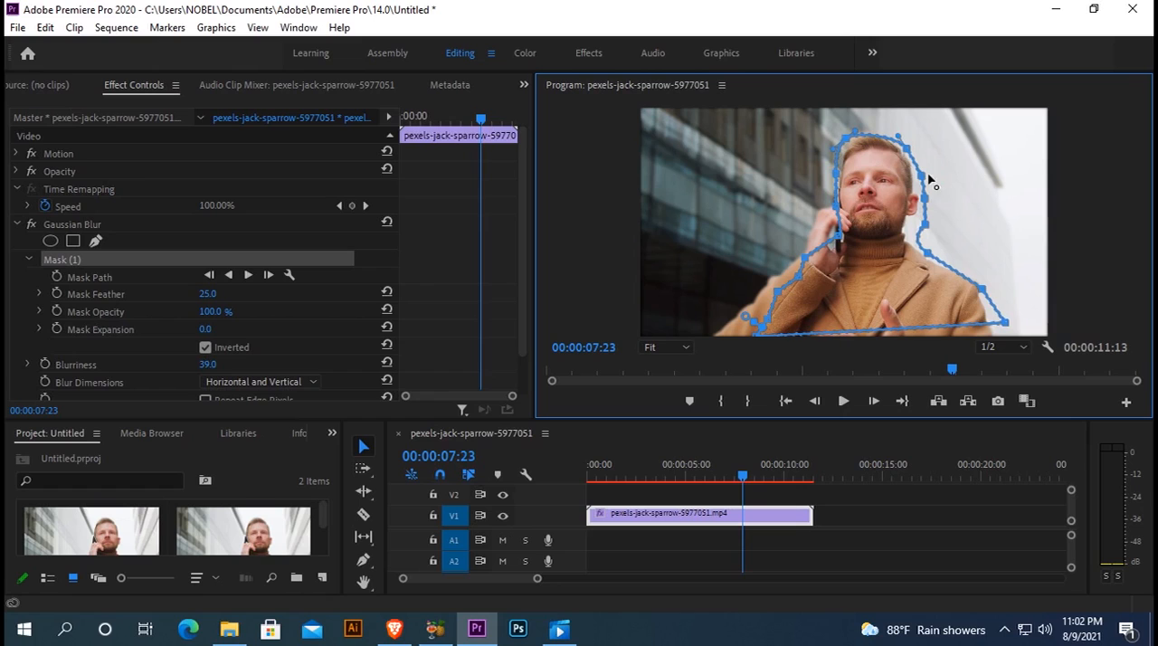
Step: Adjust the mask points along the right side of the head and neck, the lower-right corner and the lower-left sleeve to fit the man
left_click_drag(924, 181, 920, 177)
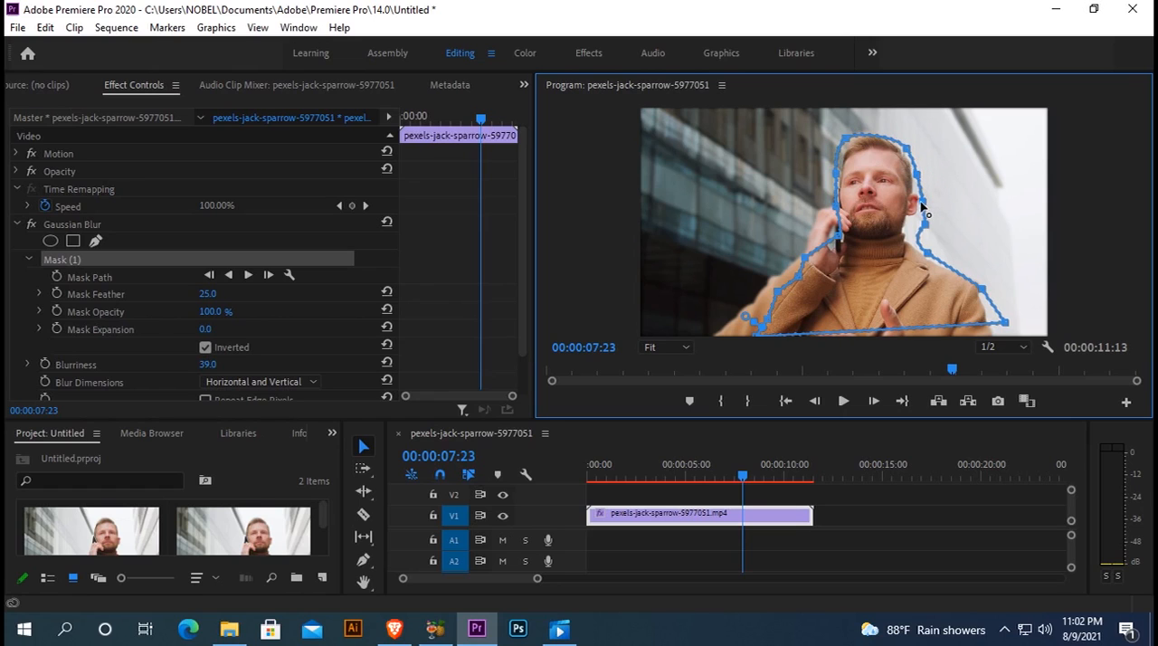
left_click_drag(919, 237, 909, 225)
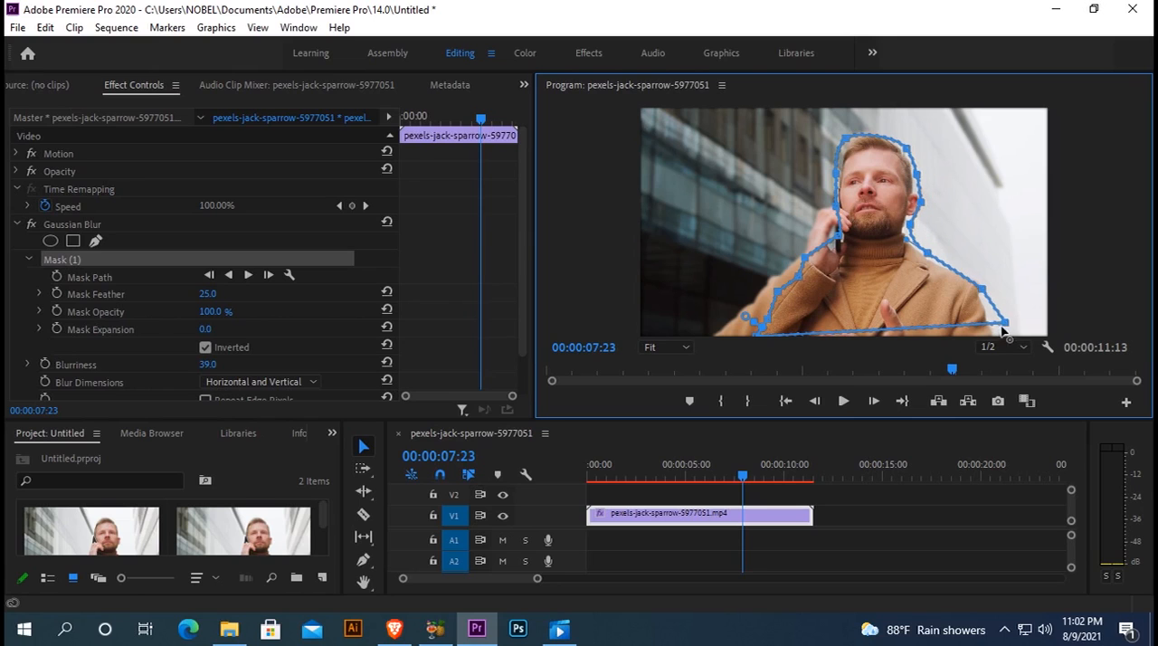
left_click_drag(1004, 323, 1004, 327)
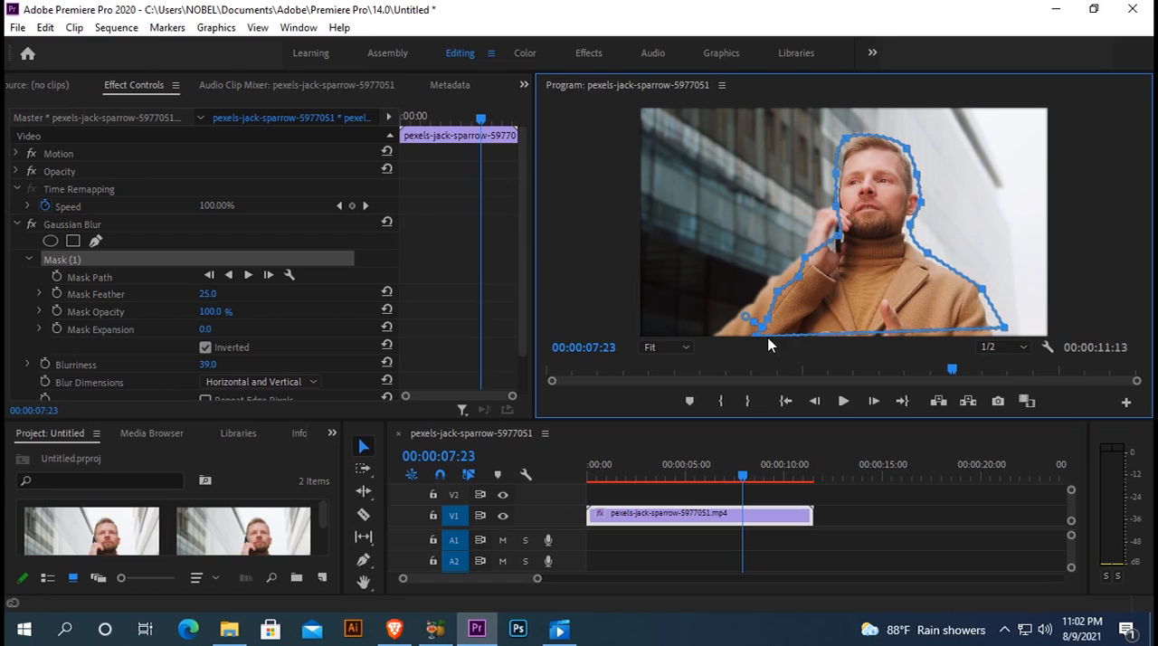
mouse_move(765, 322)
left_mouse_down()
mouse_move(731, 314)
mouse_move(776, 295)
left_mouse_up()
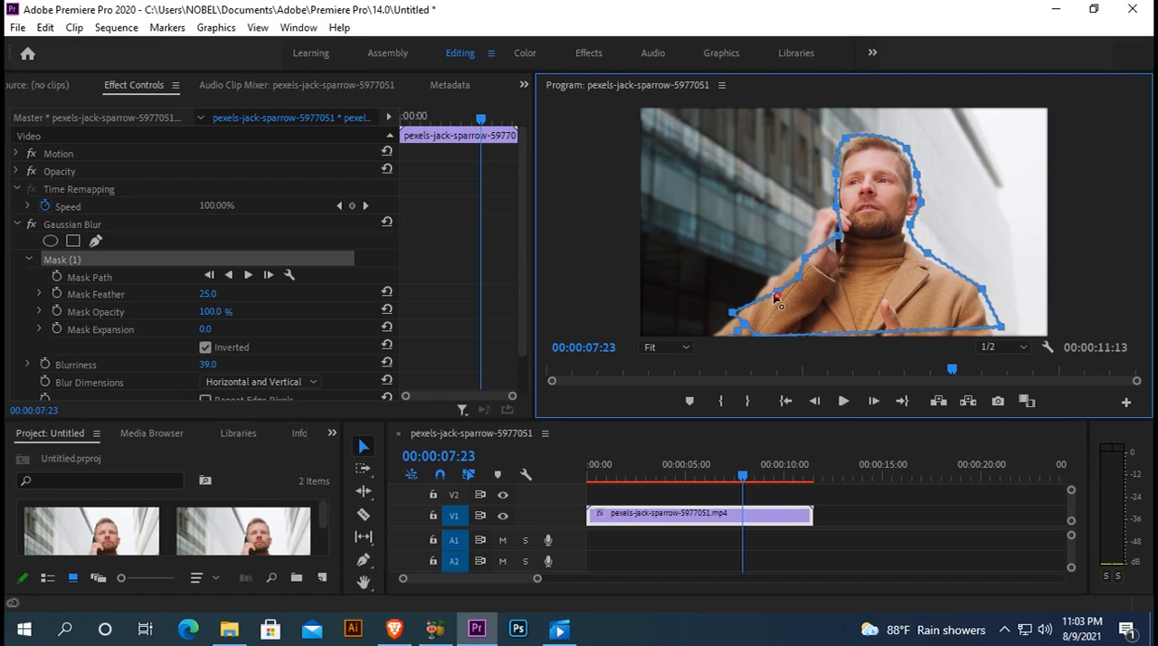